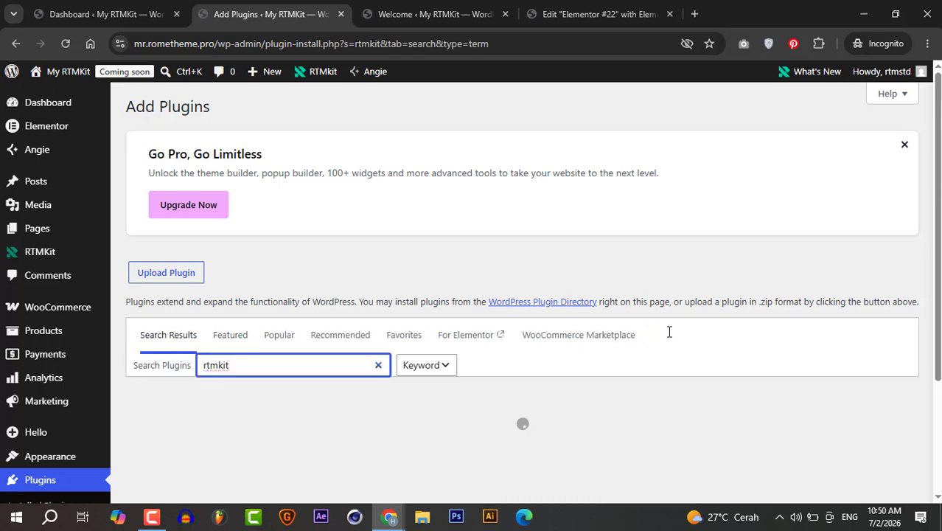
# Search the web for "romethemertmkit pro" in a new tab and open the Rometheme website from the results
pyautogui.scroll(-3, 501, 287)
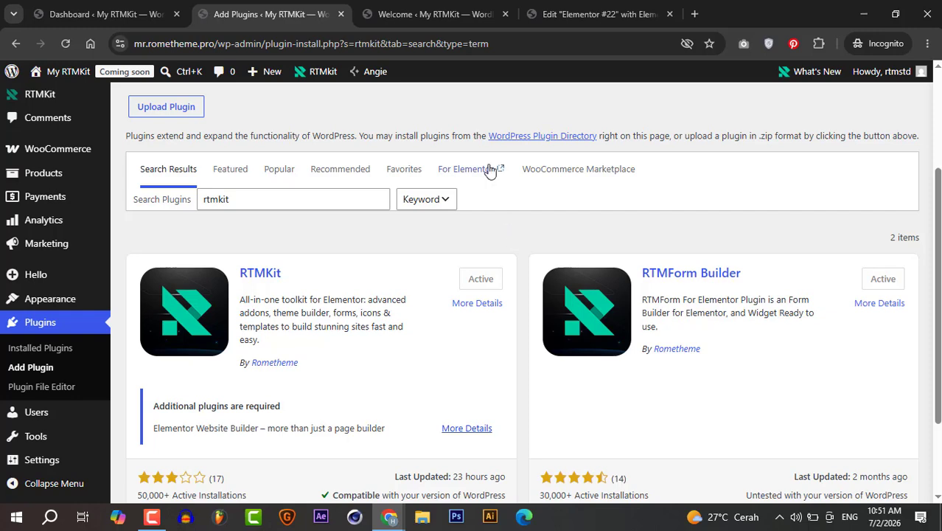
pyautogui.click(693, 14)
pyautogui.write('rom')
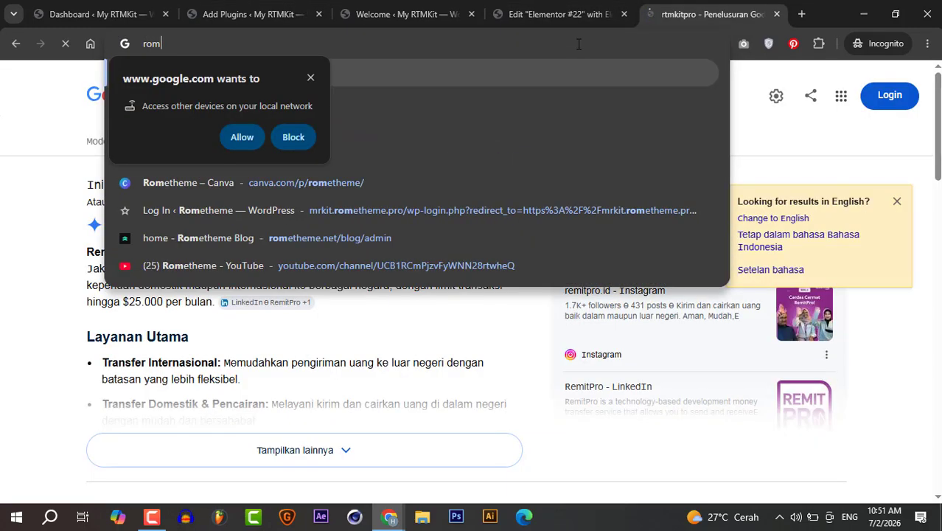
pyautogui.write('etheme')
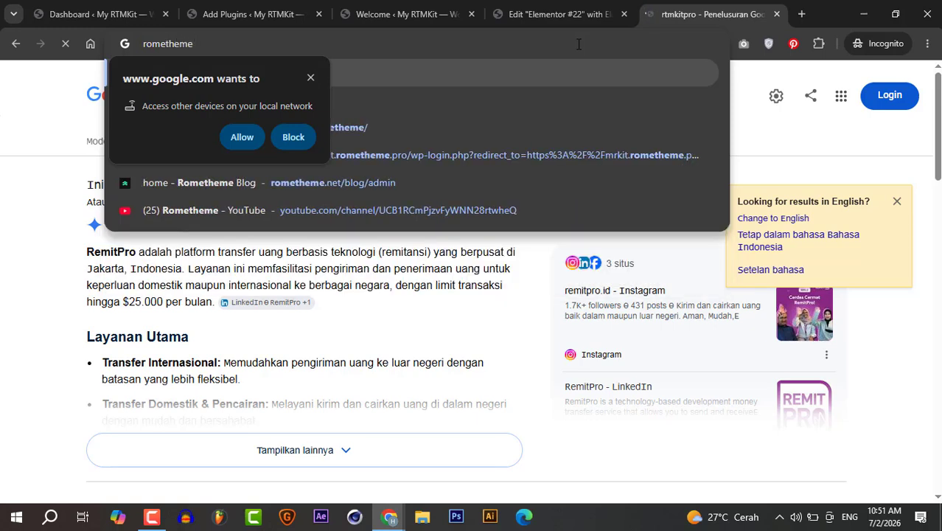
pyautogui.write('rtmk')
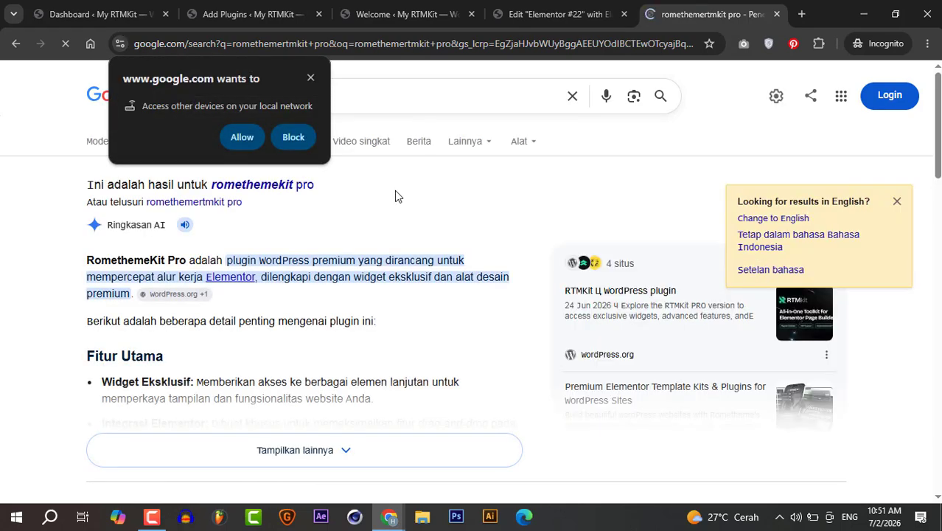
pyautogui.scroll(-4, 394, 190)
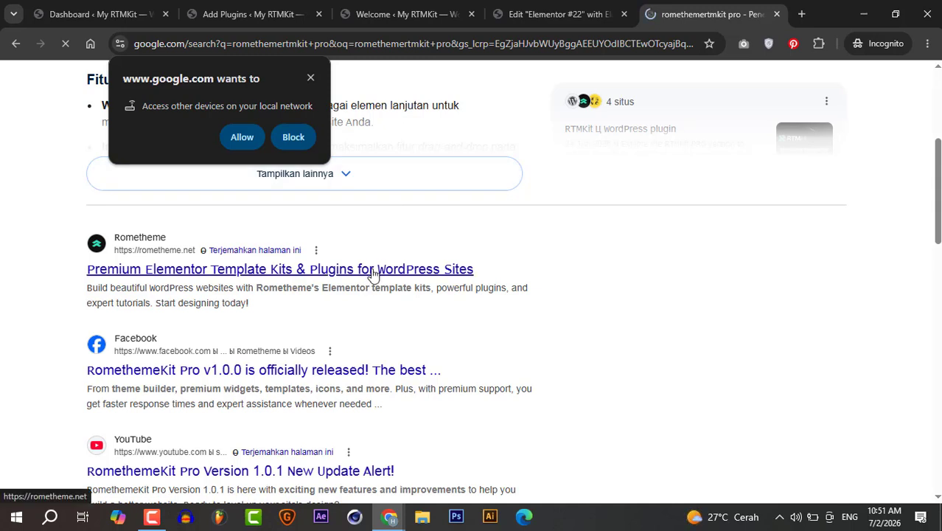
pyautogui.click(373, 272)
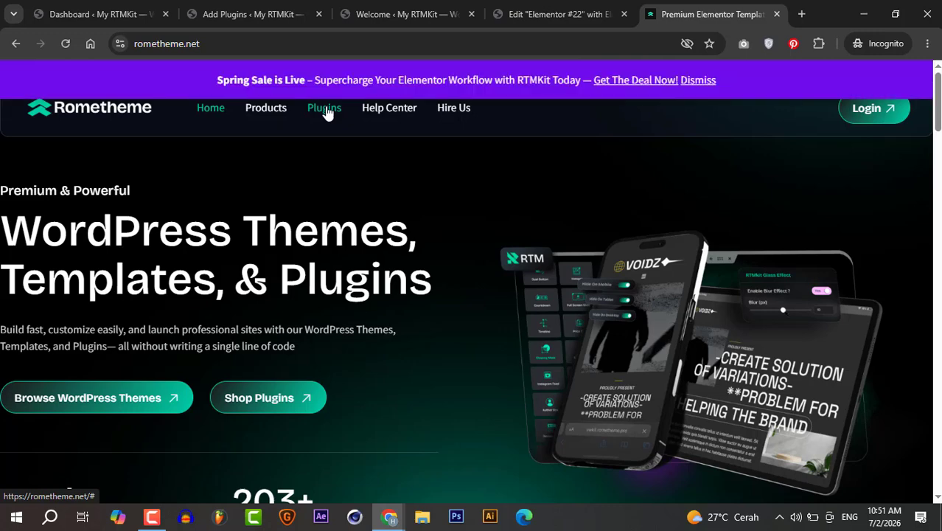
# Open the RTMKit plugin page on the Rometheme site and review its lifetime pricing plans and their included features
pyautogui.moveTo(329, 113)
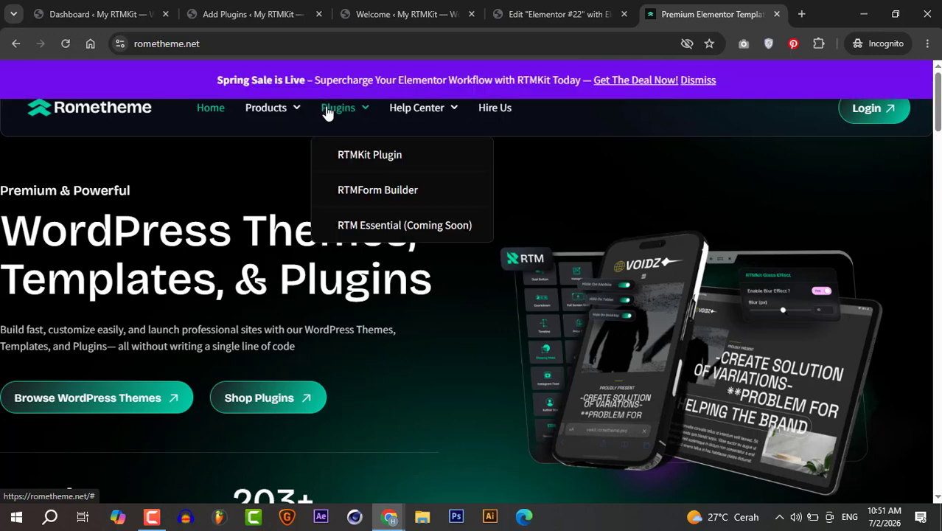
pyautogui.click(368, 156)
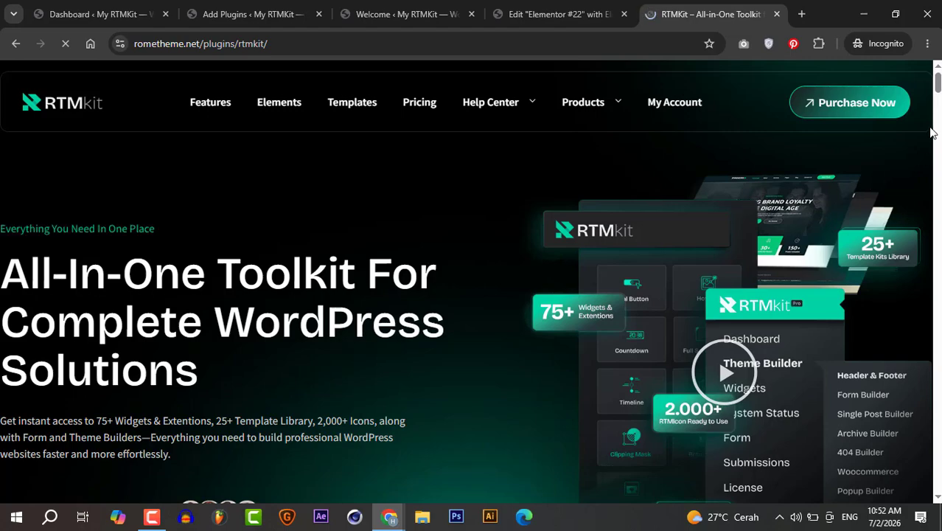
pyautogui.moveTo(937, 107); pyautogui.dragTo(930, 369)
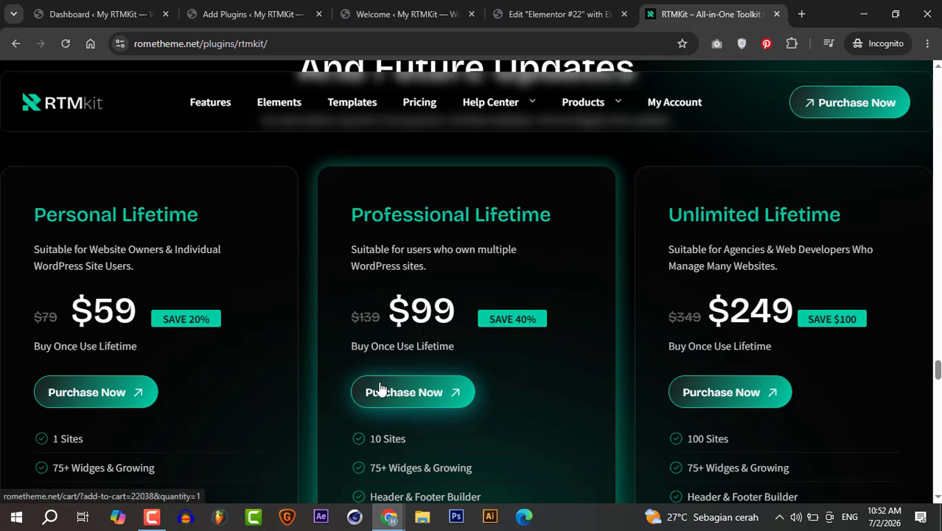
pyautogui.scroll(-1, 399, 391)
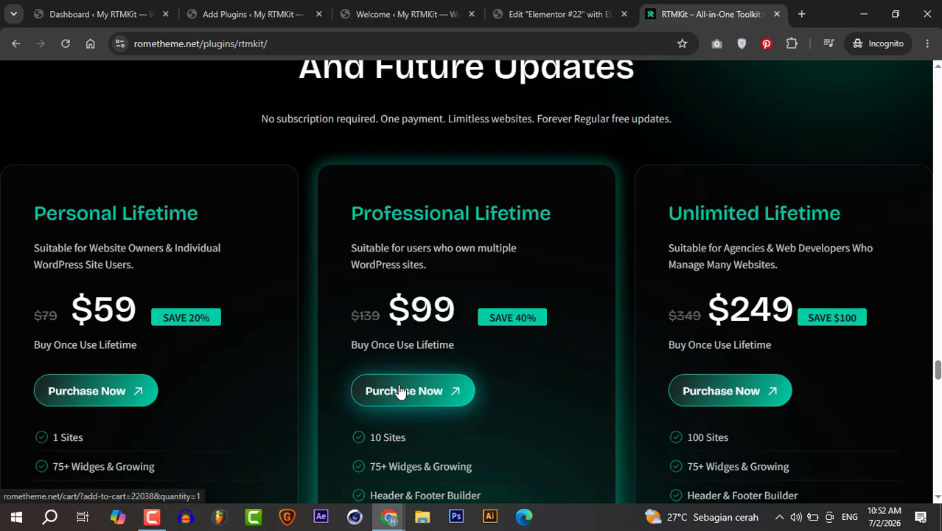
pyautogui.scroll(-1, 399, 392)
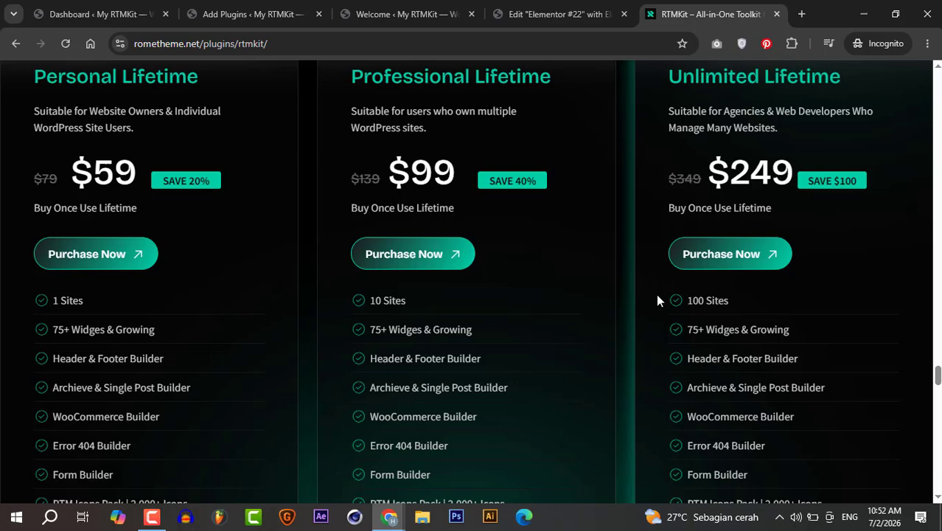
pyautogui.scroll(-2, 659, 300)
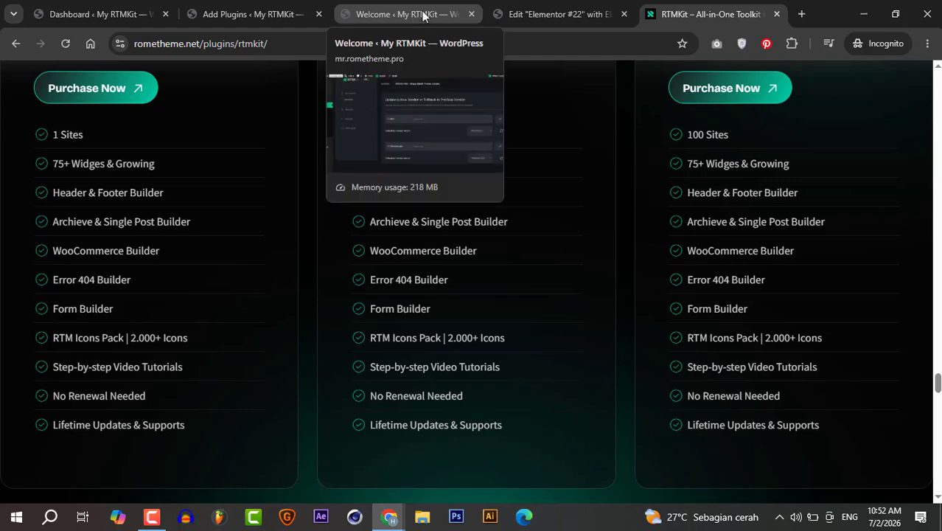
# Return to the Elementor #22 draft and add a grid container with two side-by-side columns
pyautogui.moveTo(512, 15)
pyautogui.moveTo(434, 16)
pyautogui.click(288, 10)
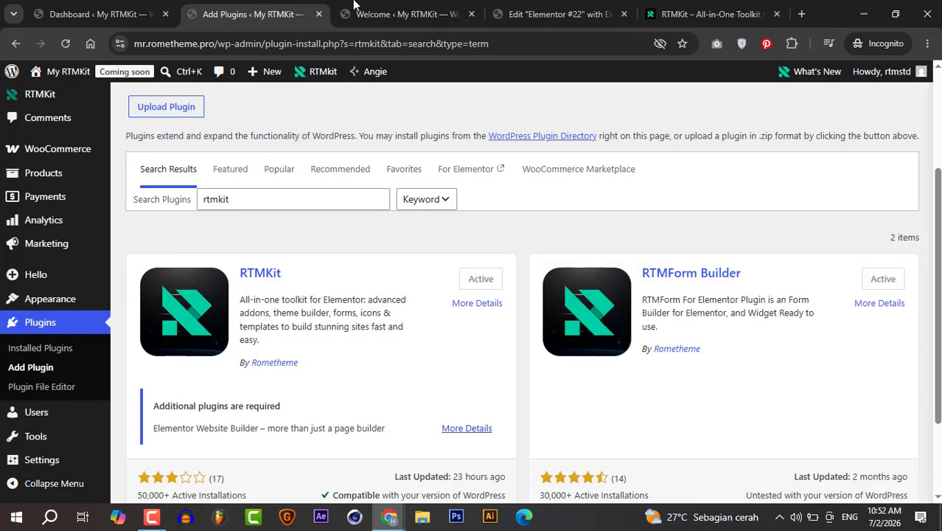
pyautogui.click(549, 14)
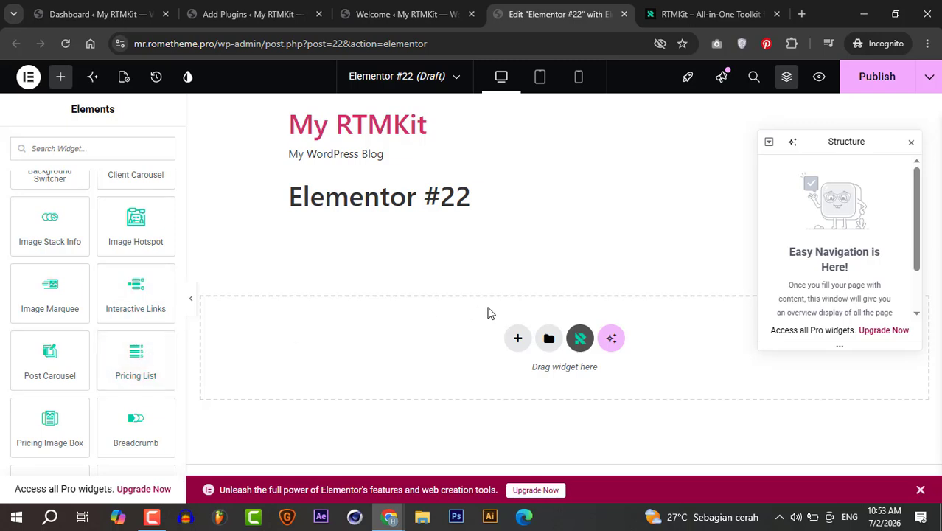
pyautogui.click(517, 339)
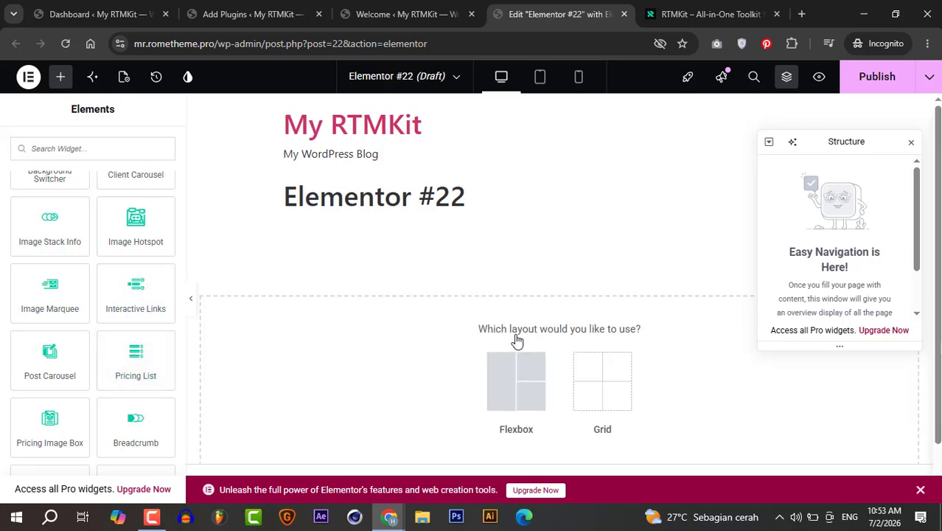
pyautogui.click(595, 377)
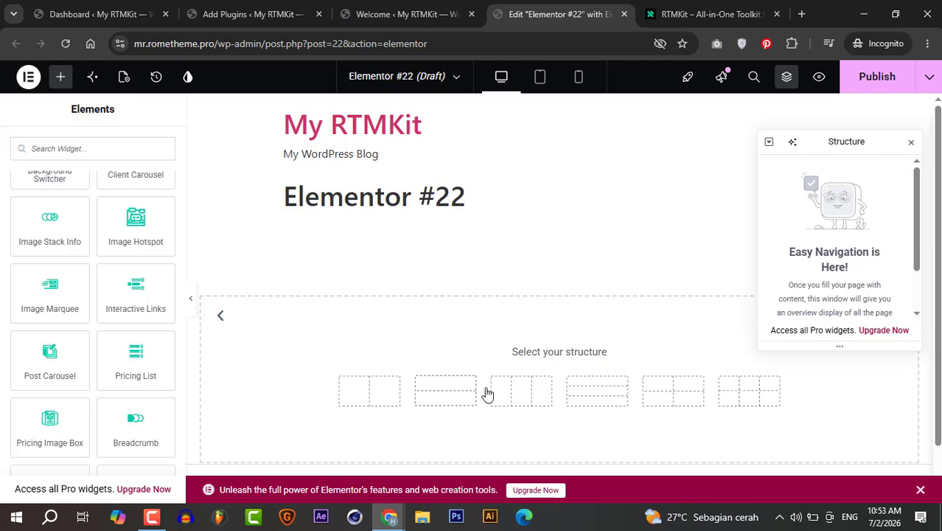
pyautogui.click(373, 397)
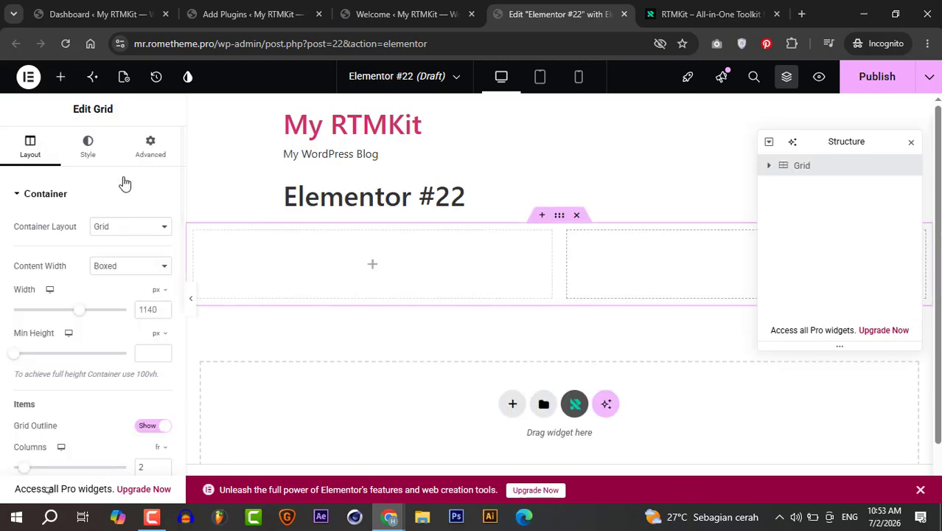
# Place the RTM Pricing List widget in the first cell of the grid
pyautogui.click(61, 76)
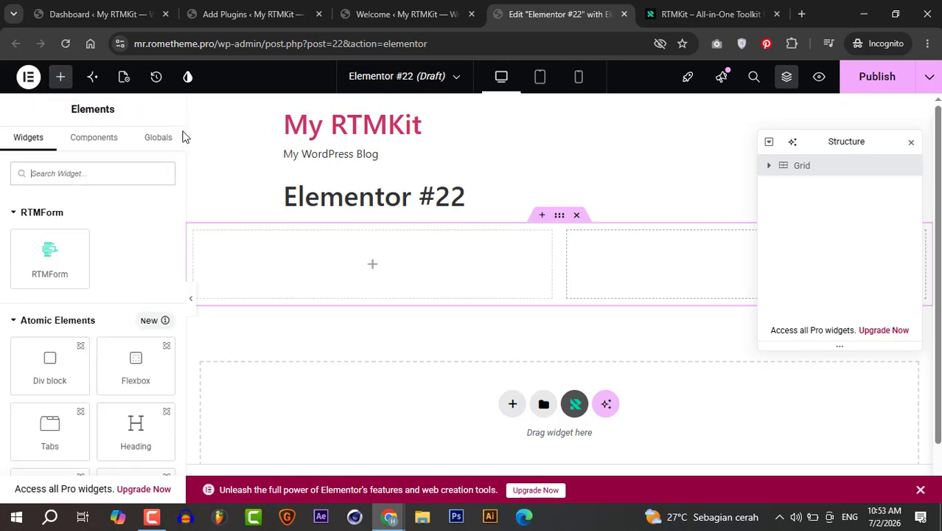
pyautogui.scroll(-10, 183, 273)
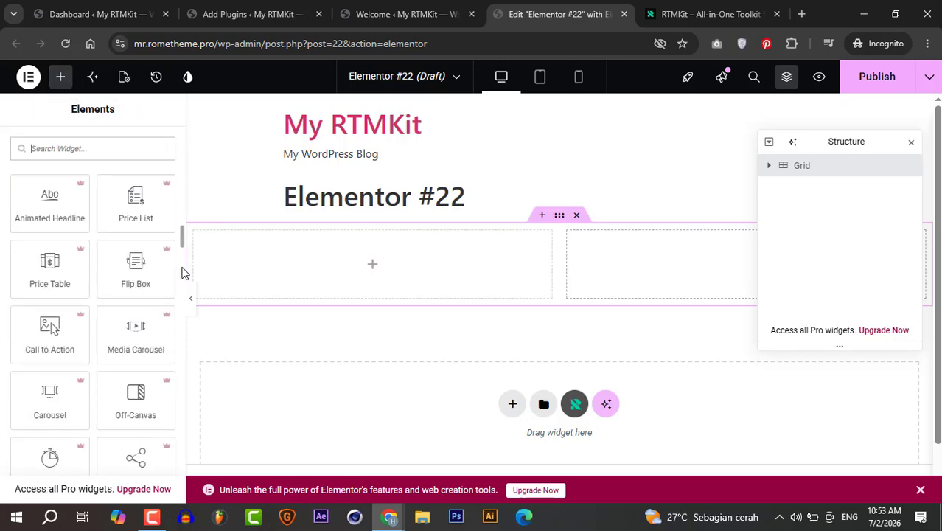
pyautogui.moveTo(183, 273); pyautogui.dragTo(180, 472)
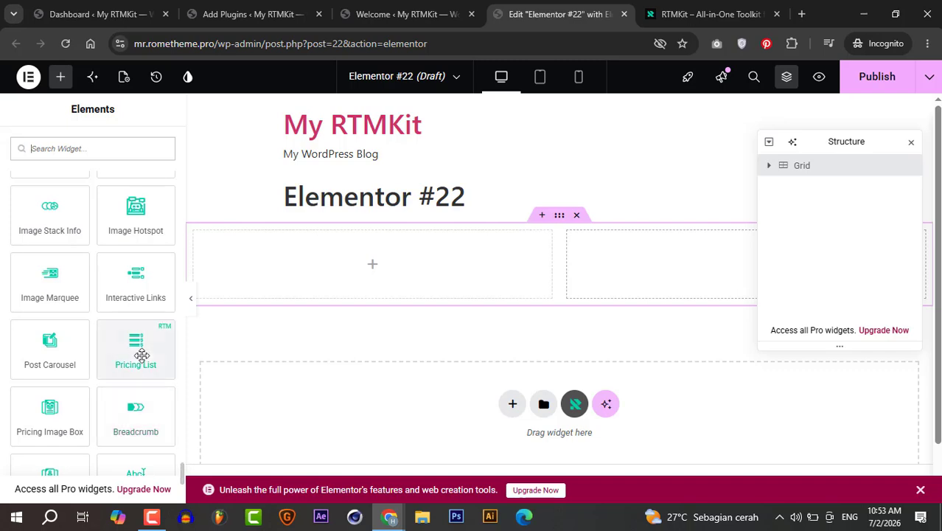
pyautogui.moveTo(140, 358); pyautogui.dragTo(273, 272)
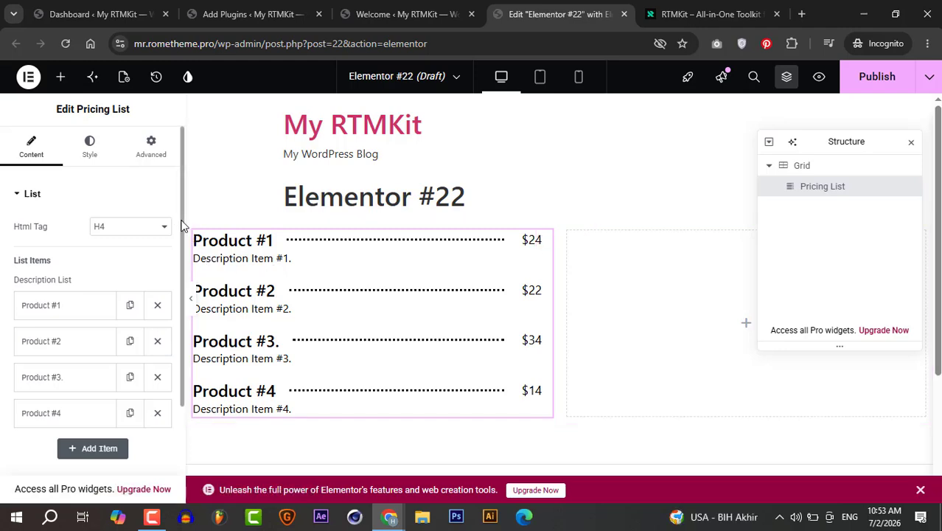
# Assign the woocommerce-placeholder image from the media library to the Product #1 list item
pyautogui.moveTo(182, 226); pyautogui.dragTo(182, 282)
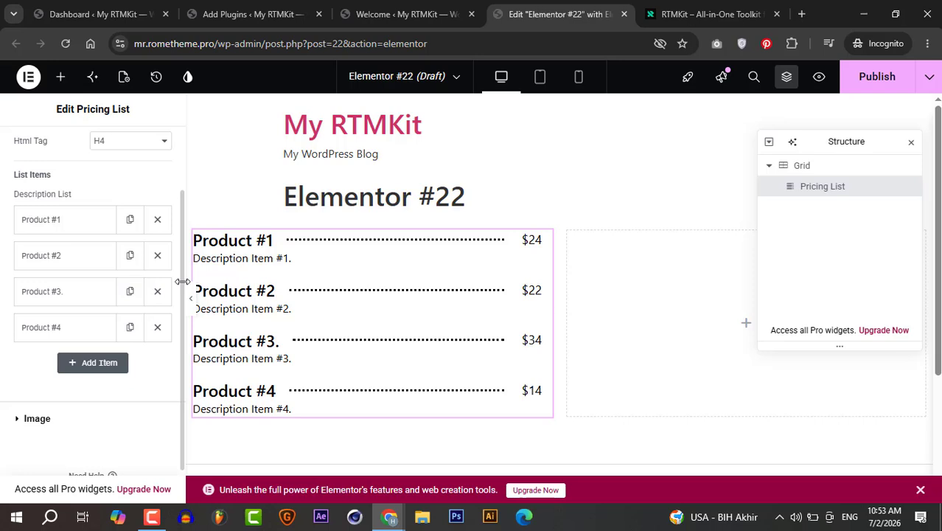
pyautogui.click(71, 220)
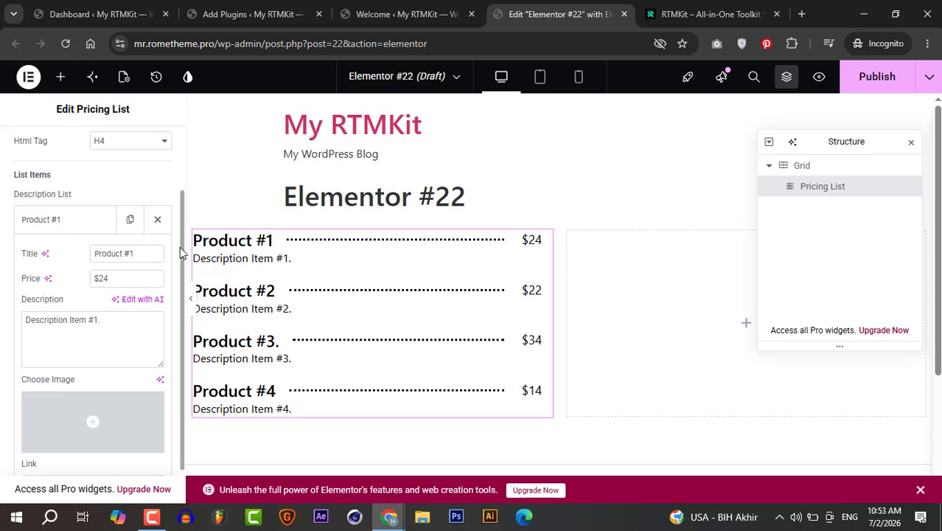
pyautogui.moveTo(182, 255); pyautogui.dragTo(179, 332)
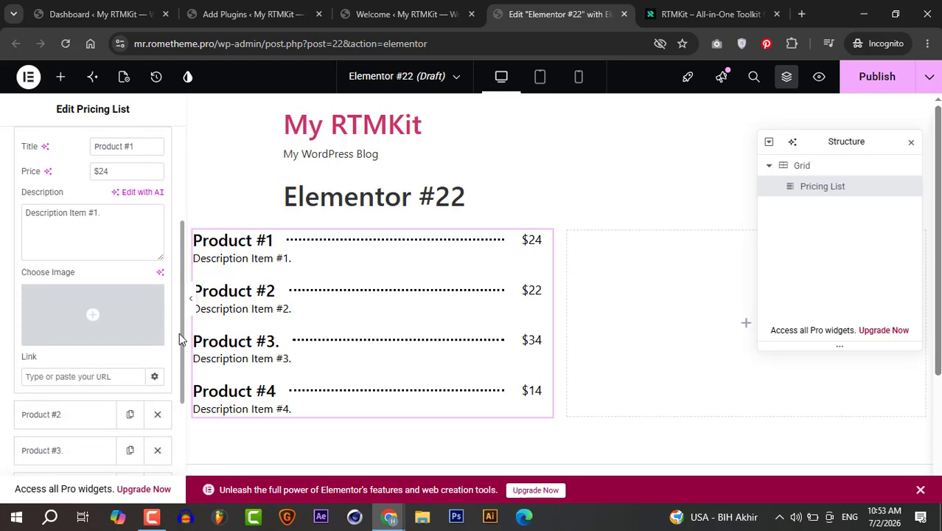
pyautogui.click(121, 315)
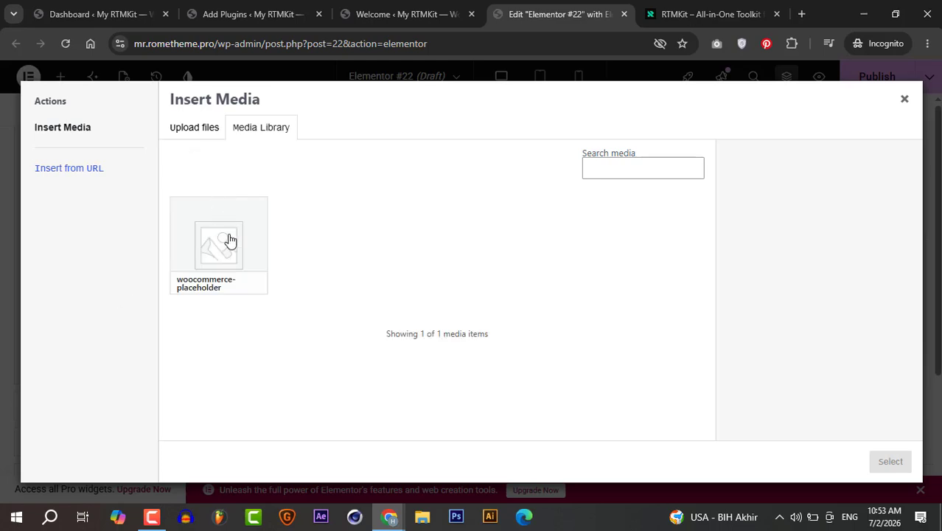
pyautogui.click(229, 241)
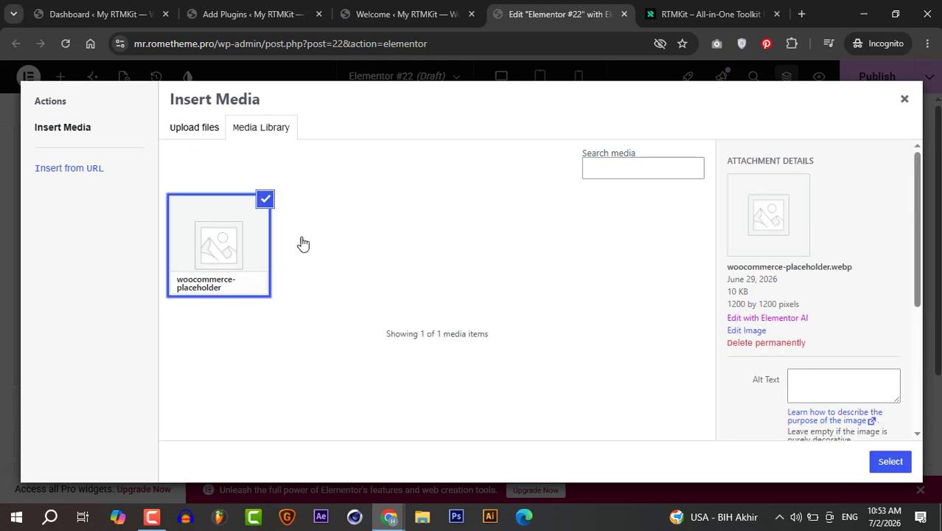
pyautogui.click(885, 462)
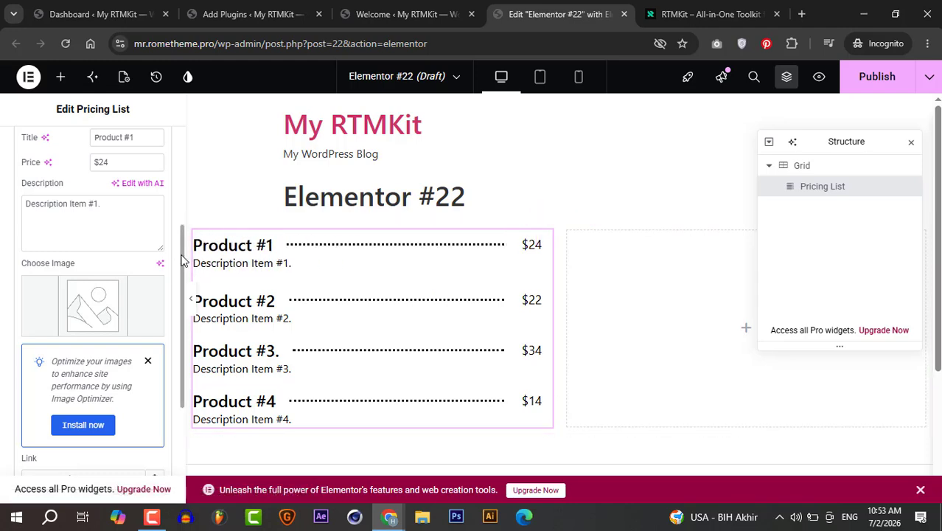
# Turn Show on Hover off for the pricing list images to compare the display, and switch it back on
pyautogui.scroll(-3, 183, 259)
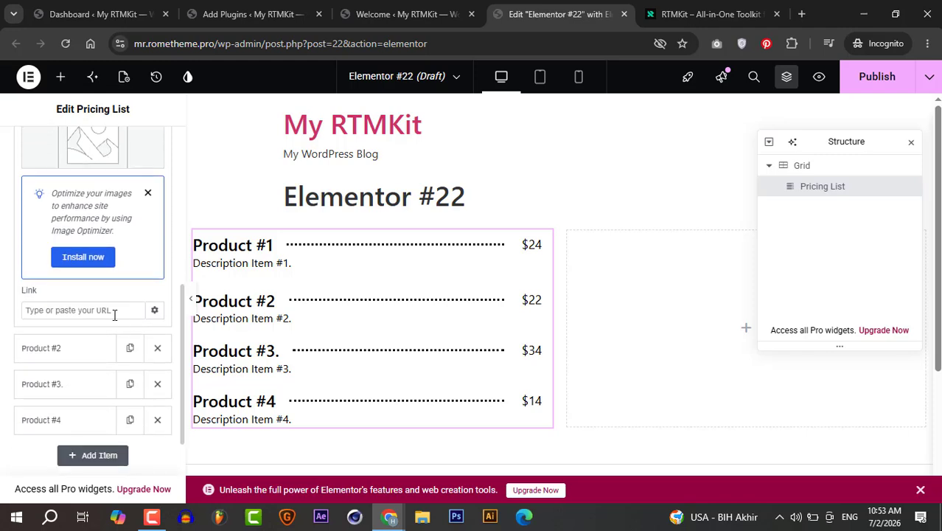
pyautogui.click(115, 310)
pyautogui.moveTo(185, 305); pyautogui.dragTo(183, 365)
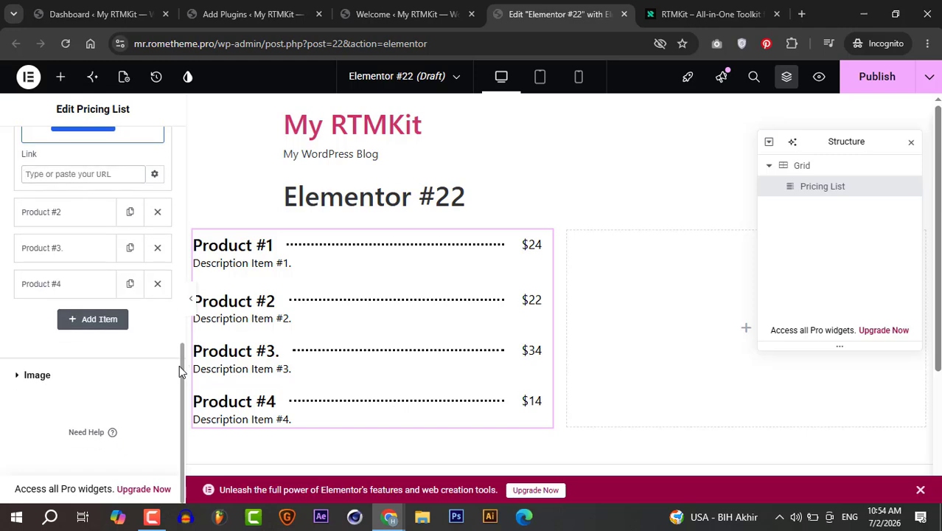
pyautogui.click(18, 375)
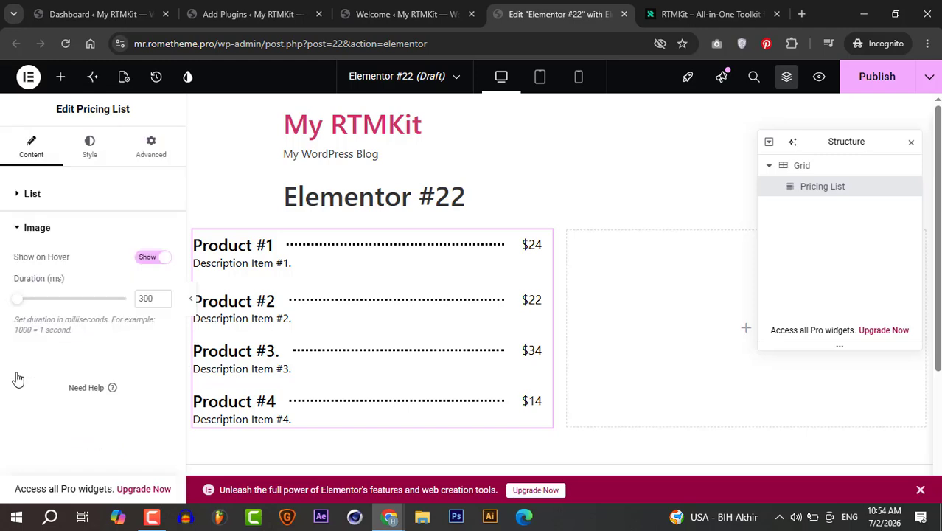
pyautogui.click(147, 258)
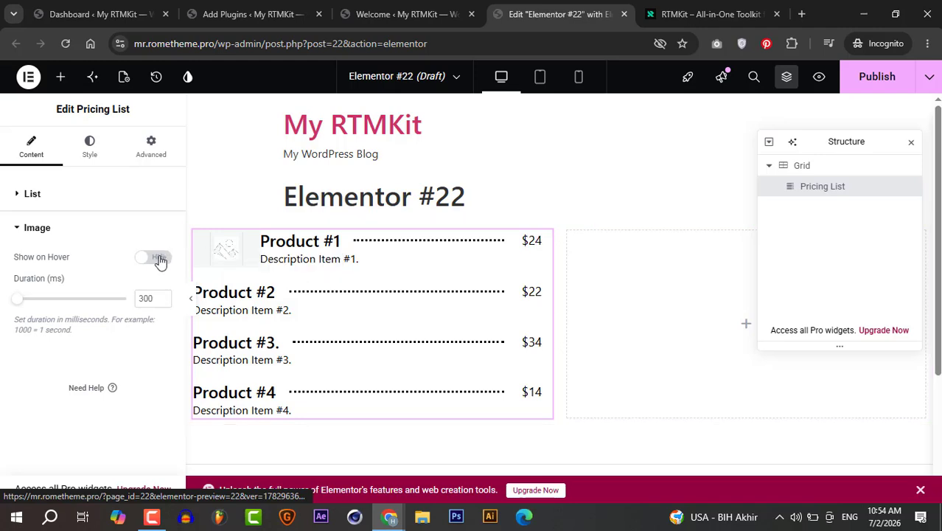
pyautogui.click(154, 258)
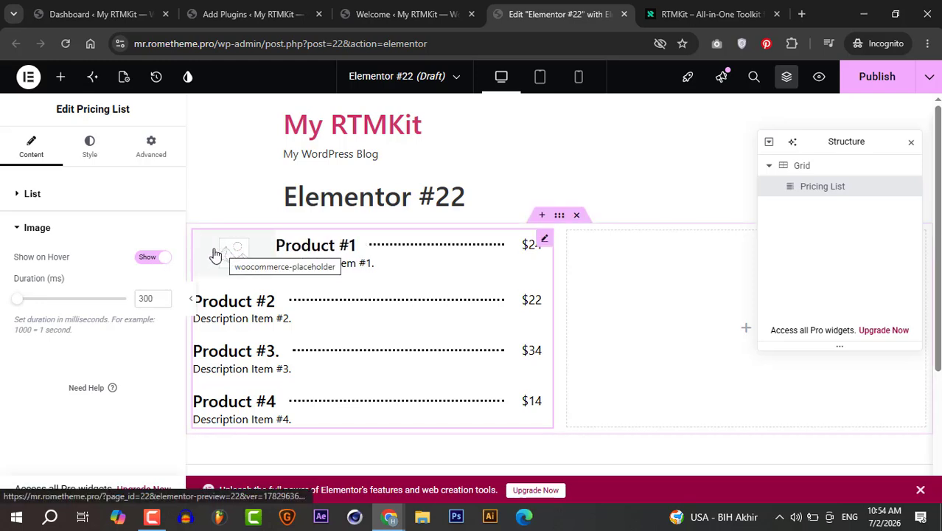
# Set the image width in the pricing list's style settings to 280 px
pyautogui.click(91, 150)
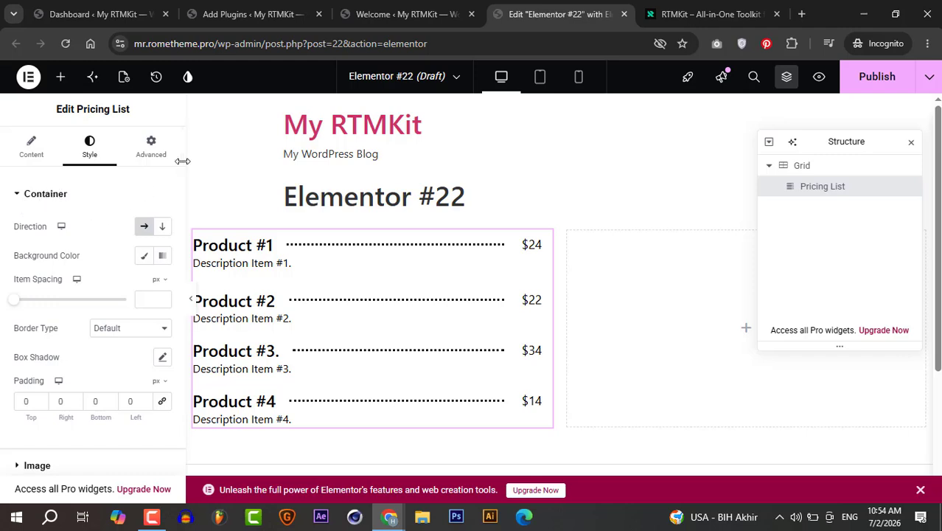
pyautogui.moveTo(183, 166); pyautogui.dragTo(186, 269)
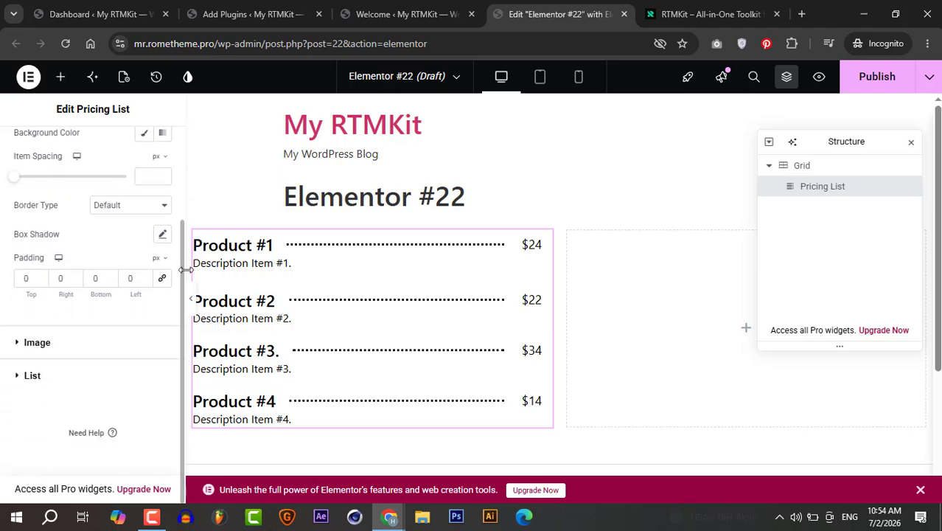
pyautogui.click(18, 343)
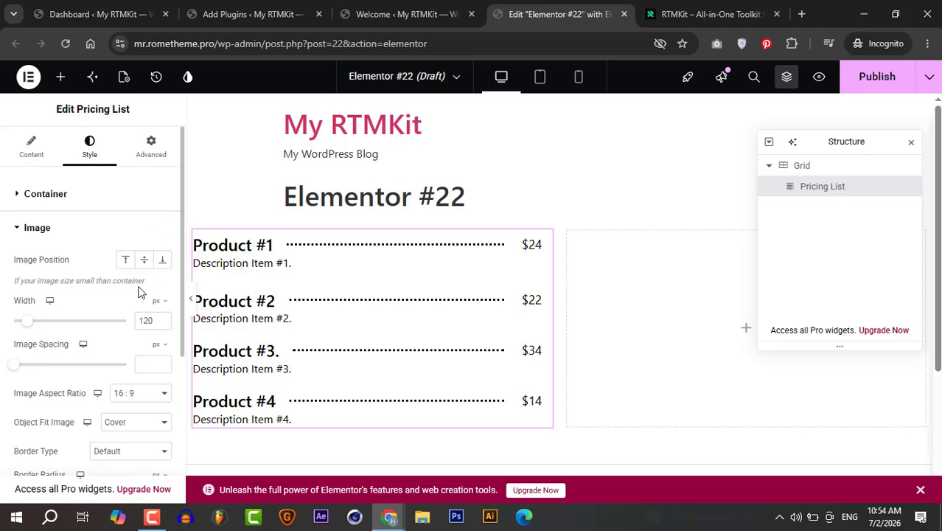
pyautogui.moveTo(27, 322); pyautogui.dragTo(46, 322)
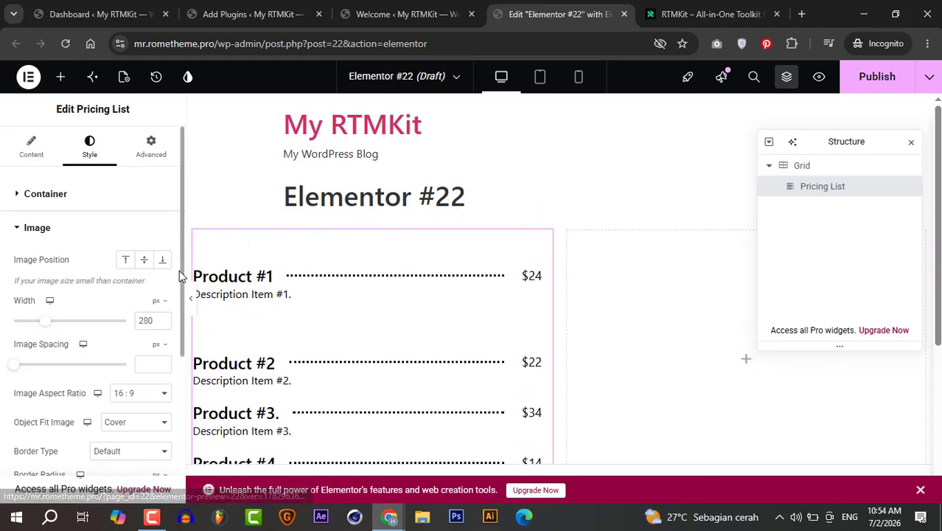
# Change the separator style in the pricing list's List styling to Solid
pyautogui.scroll(-3, 182, 323)
pyautogui.scroll(-2, 182, 323)
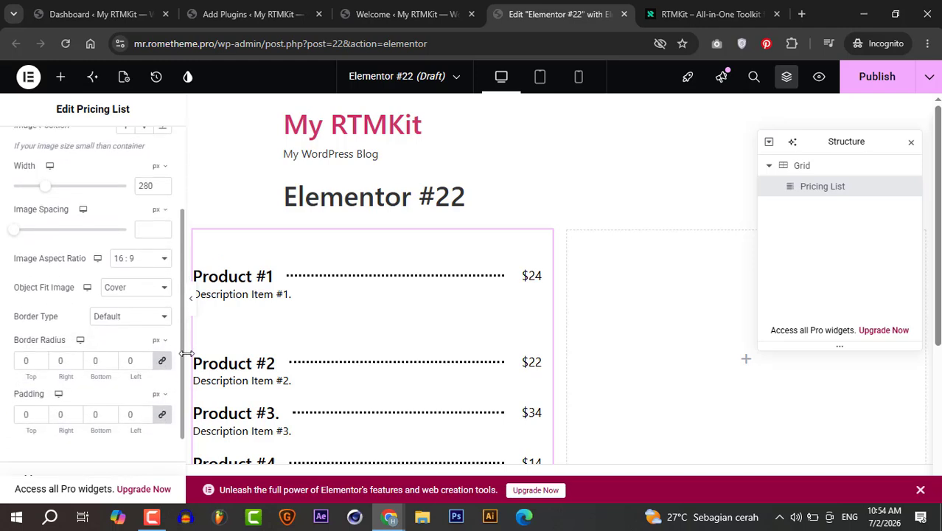
pyautogui.scroll(-2, 186, 361)
pyautogui.scroll(-1, 184, 398)
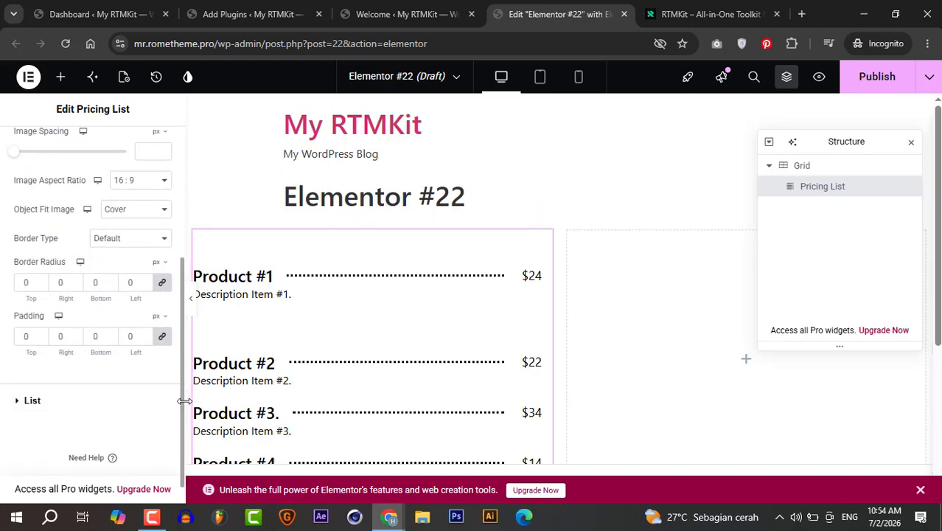
pyautogui.click(20, 403)
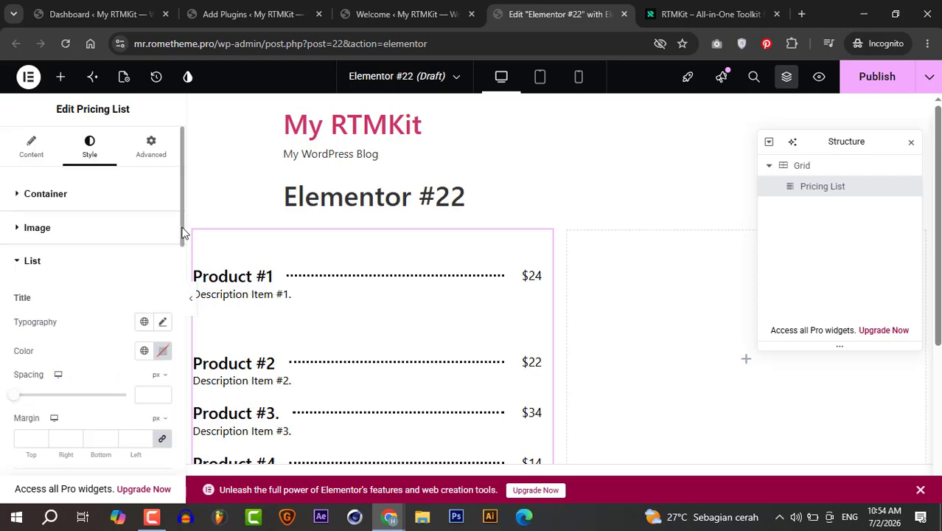
pyautogui.moveTo(183, 239); pyautogui.dragTo(189, 469)
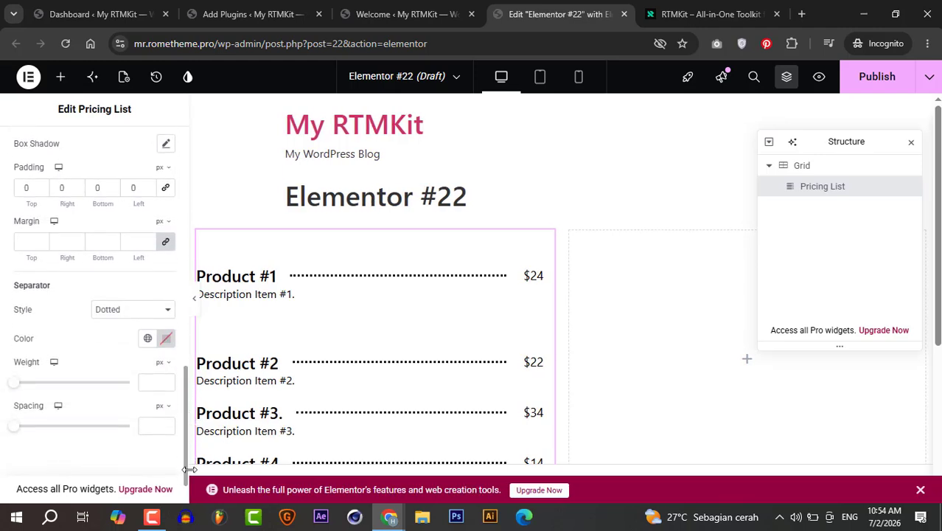
pyautogui.click(157, 311)
pyautogui.click(154, 328)
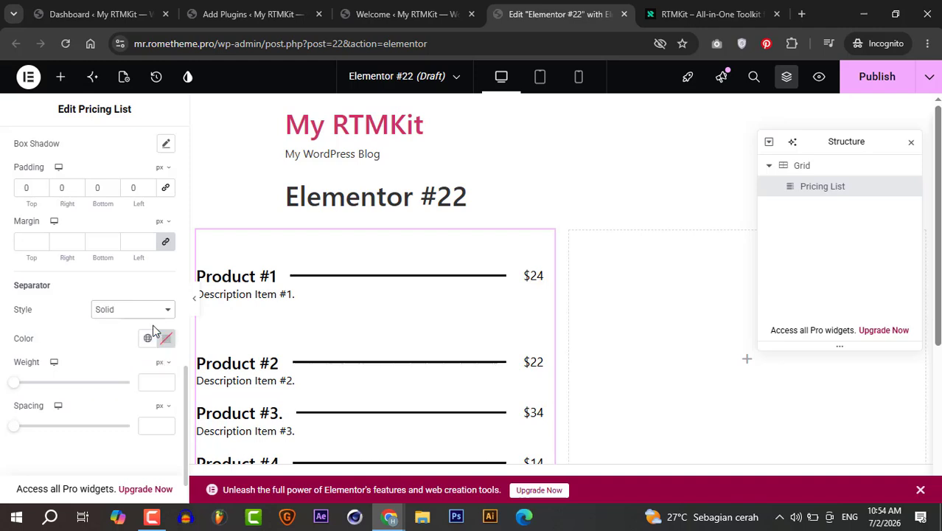
# Try the Dashed, Double and None separator styles on the pricing list, and return the style to Solid
pyautogui.click(155, 312)
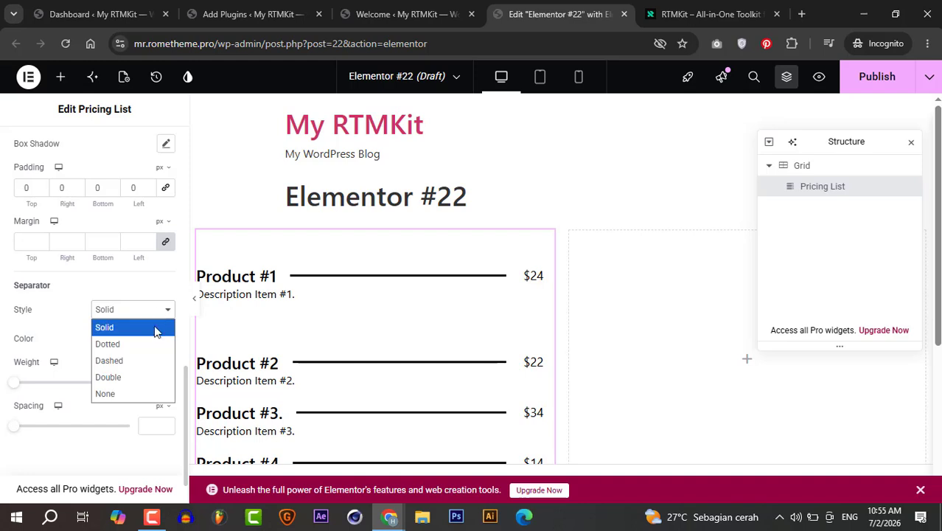
pyautogui.click(151, 359)
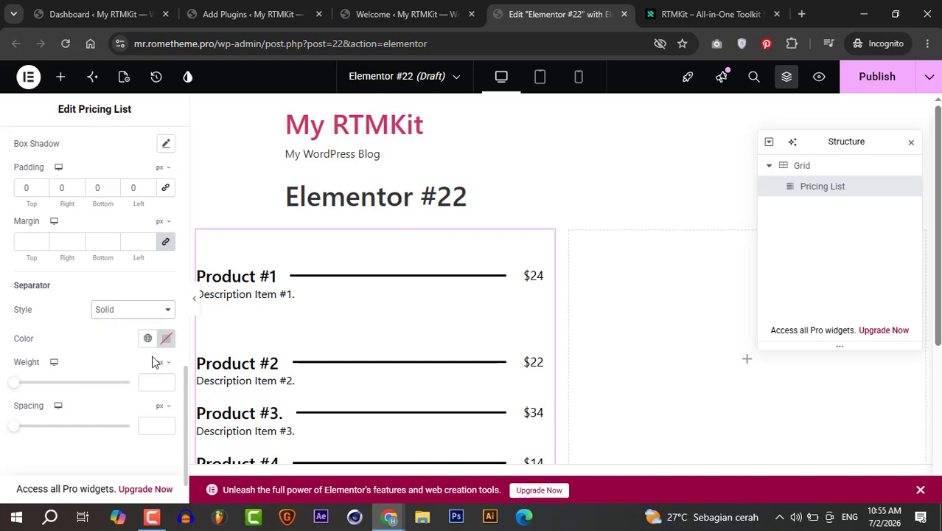
pyautogui.click(150, 311)
pyautogui.click(142, 378)
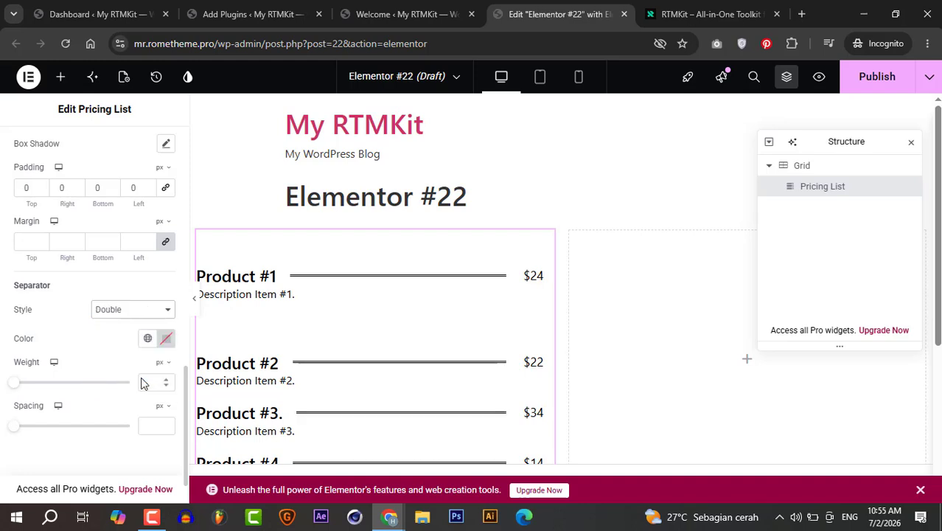
pyautogui.click(143, 310)
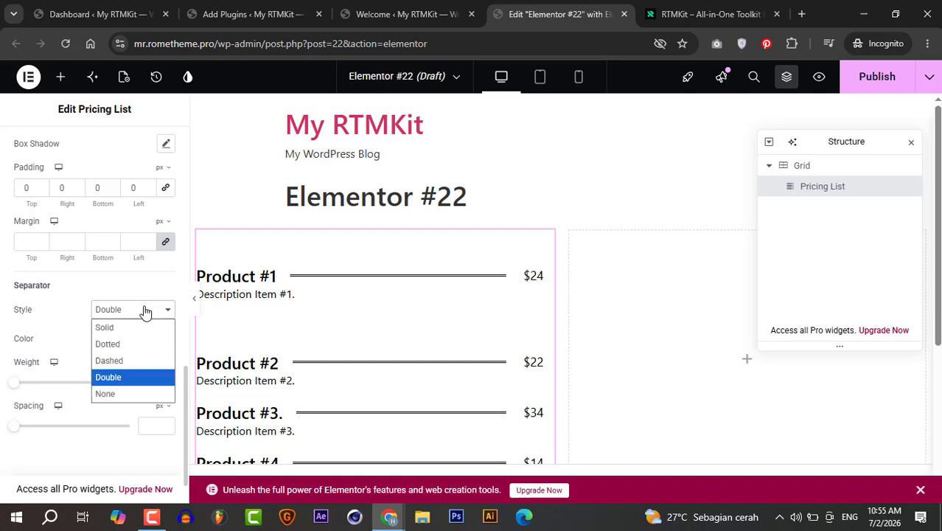
pyautogui.click(134, 391)
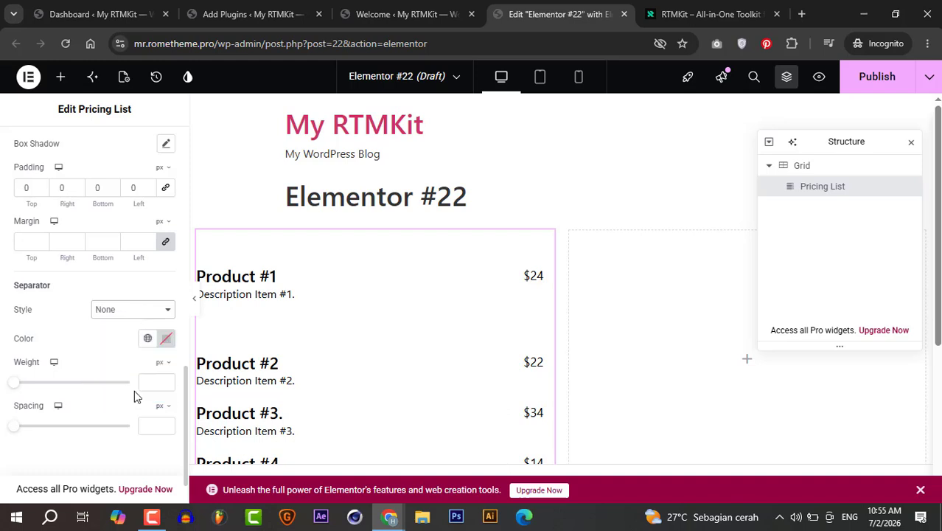
pyautogui.click(135, 312)
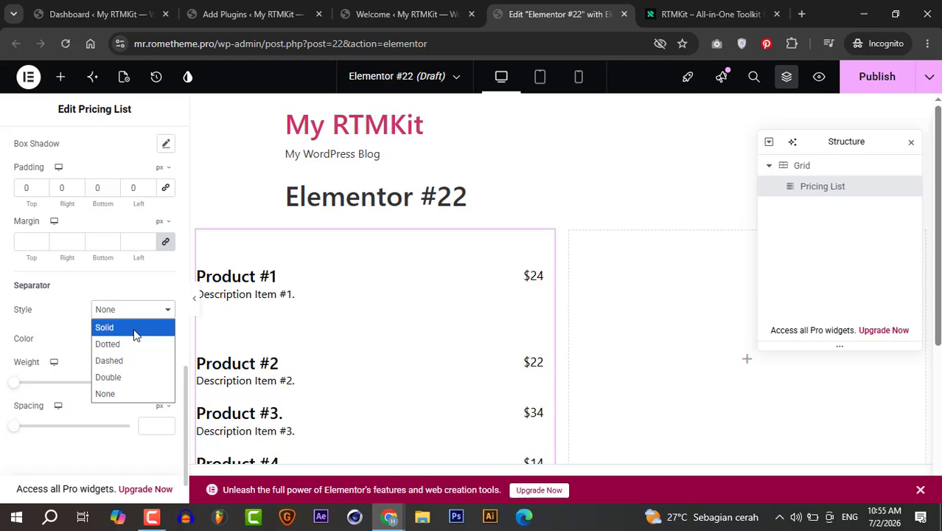
pyautogui.click(134, 331)
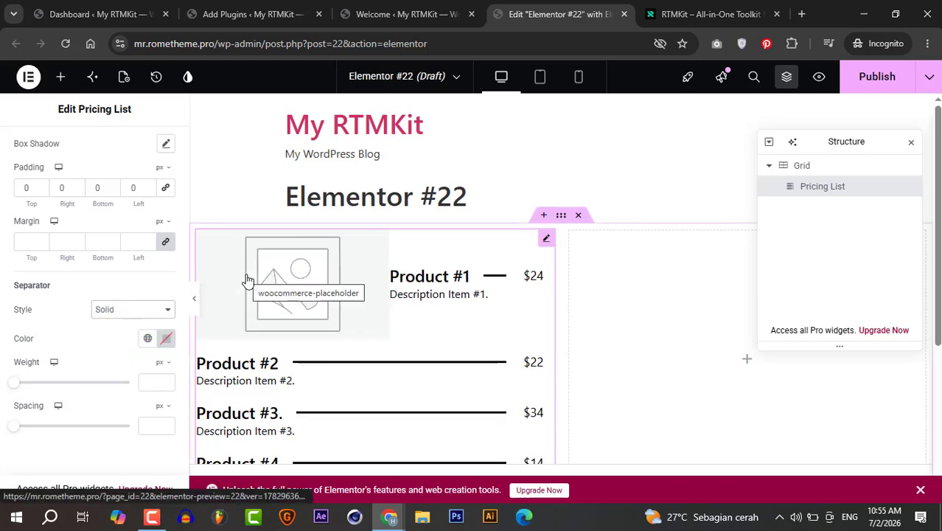